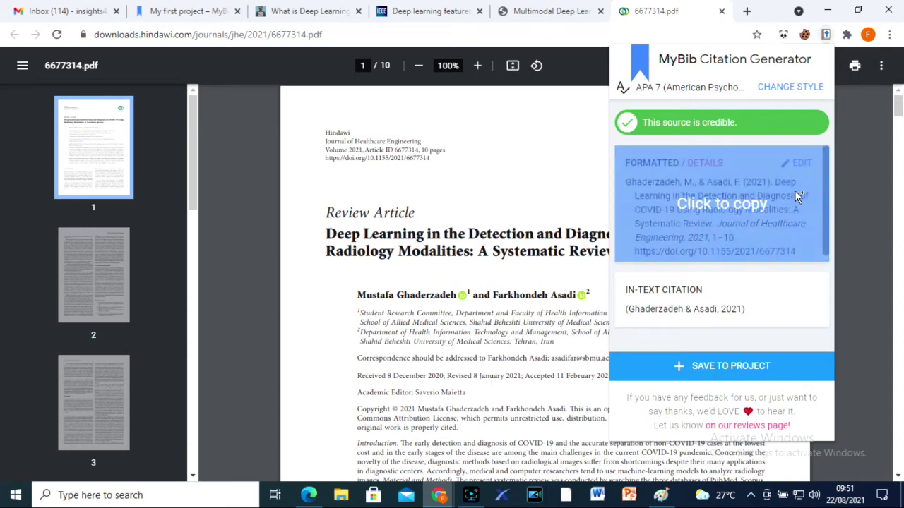
Step: Save the open article's citation to the deep learning project with the MyBib extension
{"action": "left_click", "coordinate": [738, 367]}
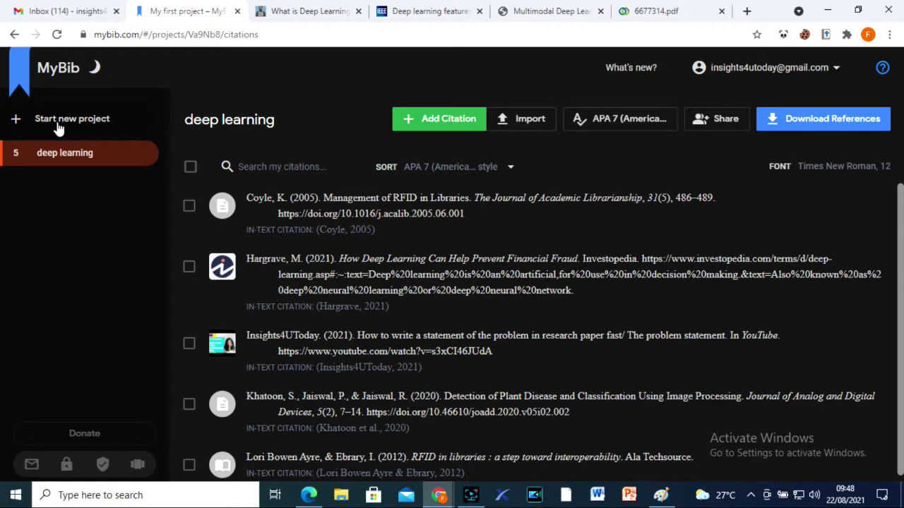
Step: Check the deep learning project's options menu, then bring up the APA 7 style chooser
{"action": "mouse_move", "coordinate": [72, 172]}
{"action": "left_click", "coordinate": [142, 157]}
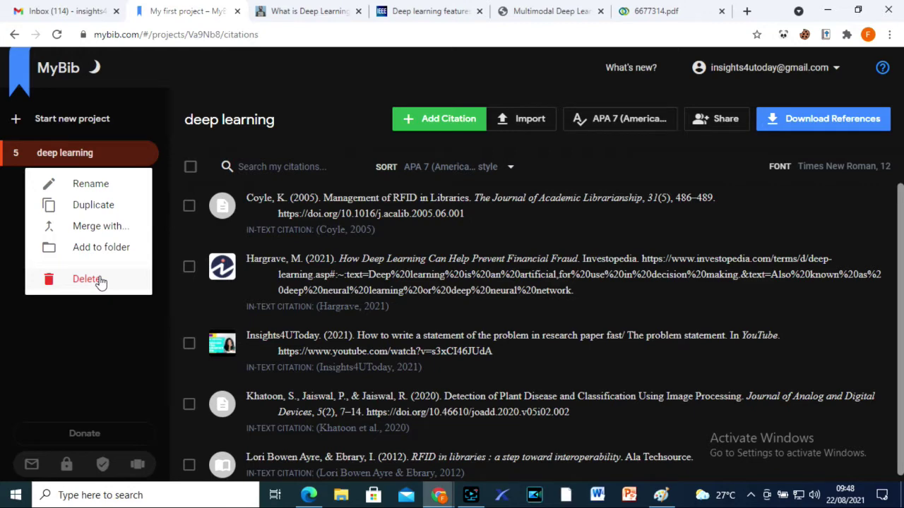
{"action": "left_click", "coordinate": [113, 369]}
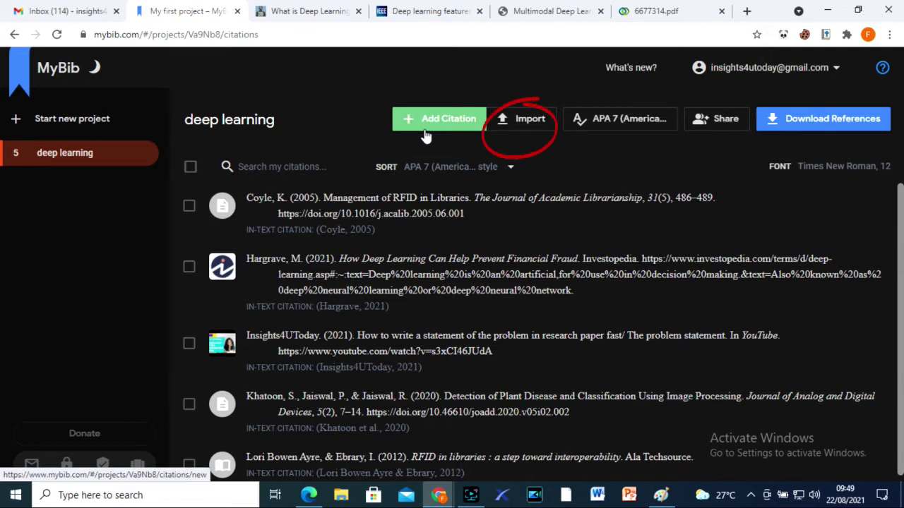
{"action": "left_click", "coordinate": [513, 127]}
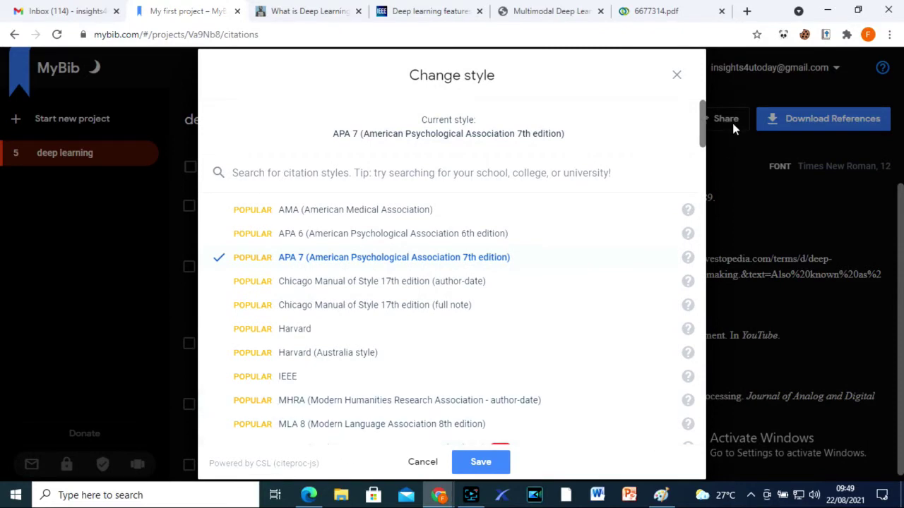
Step: Scroll the Change style list and dismiss it without leaving APA 7
{"action": "left_click_drag", "start_coordinate": [701, 131], "coordinate": [727, 96]}
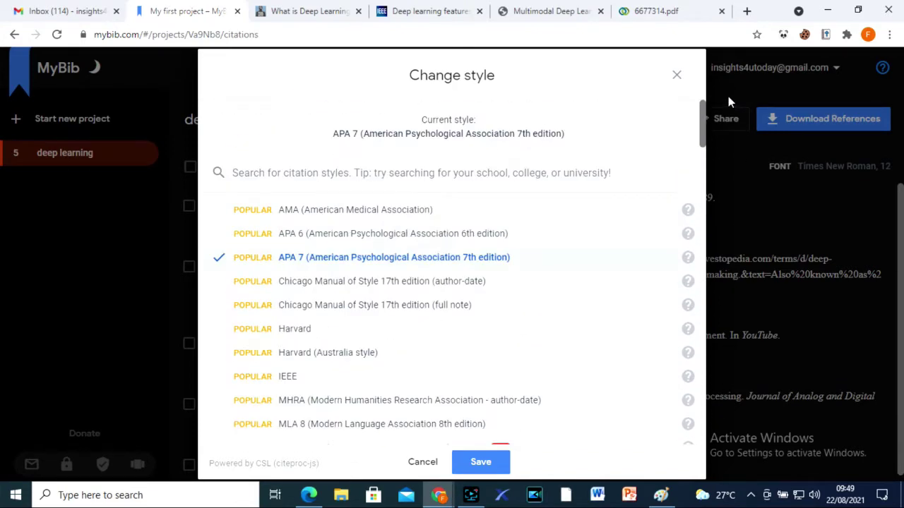
{"action": "left_click", "coordinate": [677, 75]}
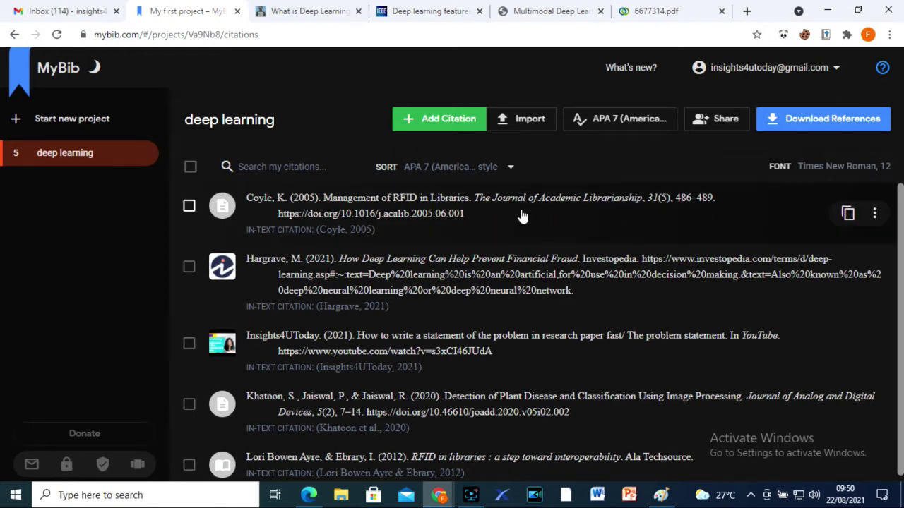
Step: Open the Coyle citation's options, then switch to My first project
{"action": "left_click", "coordinate": [875, 215]}
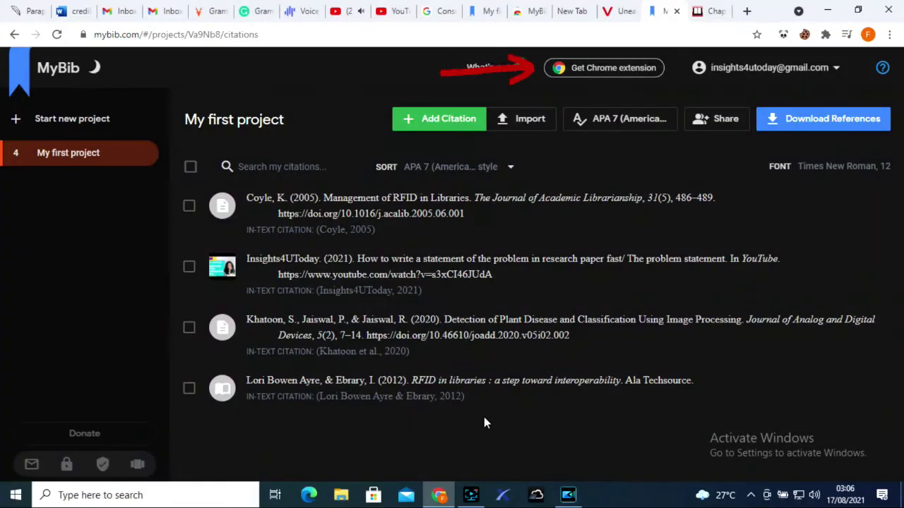
Step: Install the MyBib: Free Citation Generator extension from the Chrome Web Store and pin it
{"action": "left_click", "coordinate": [607, 68]}
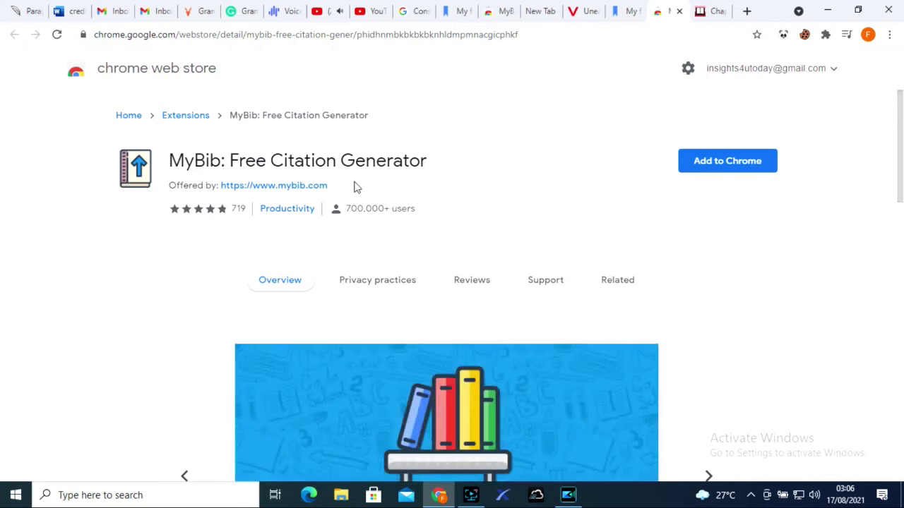
{"action": "left_click", "coordinate": [703, 169]}
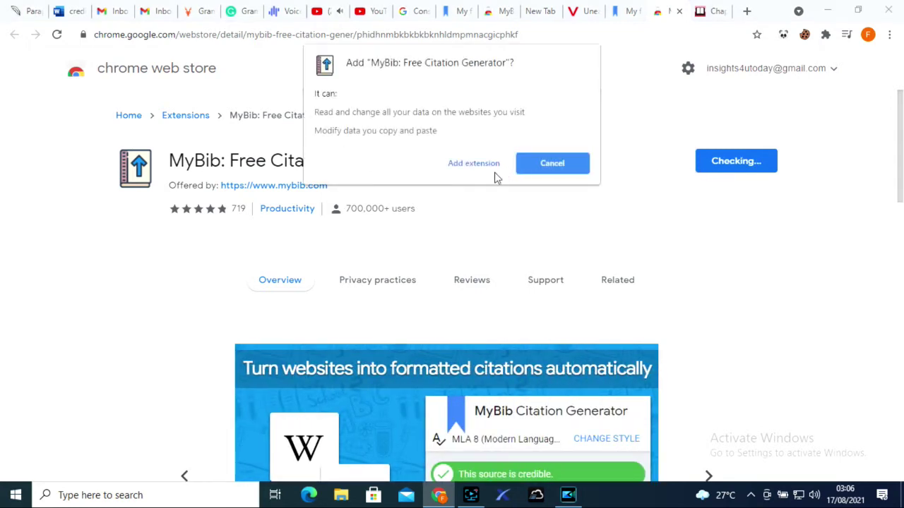
{"action": "left_click", "coordinate": [473, 165]}
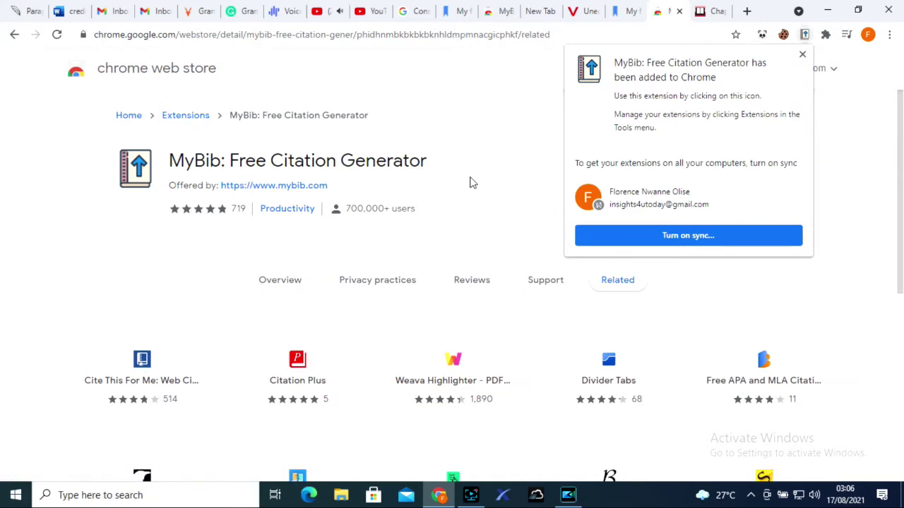
{"action": "left_click", "coordinate": [891, 175]}
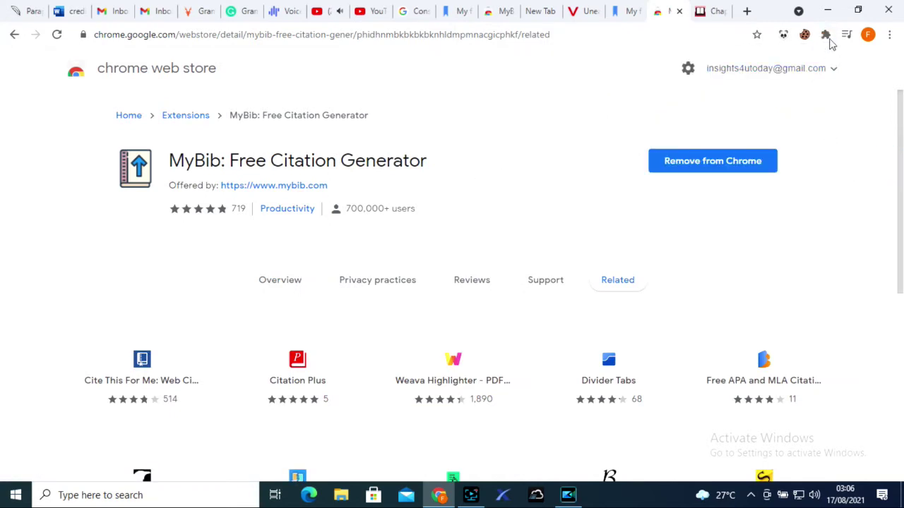
{"action": "left_click", "coordinate": [826, 35]}
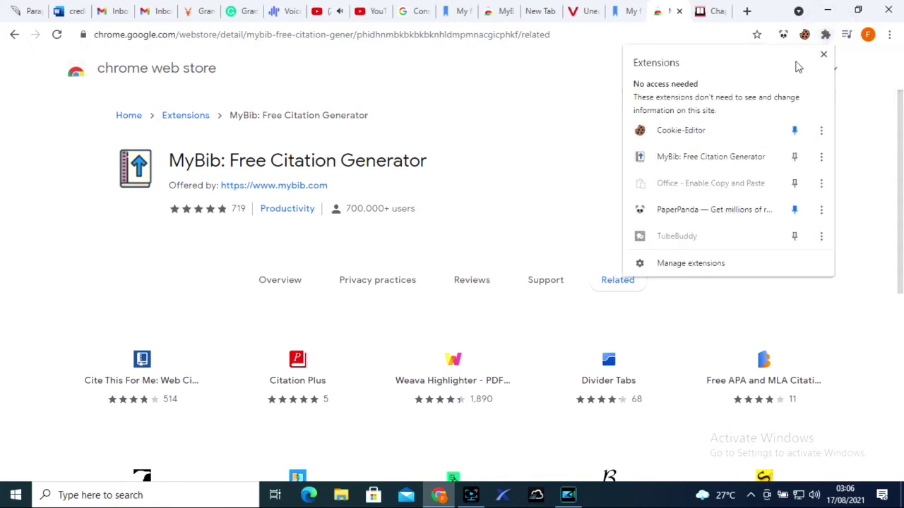
{"action": "left_click", "coordinate": [794, 158]}
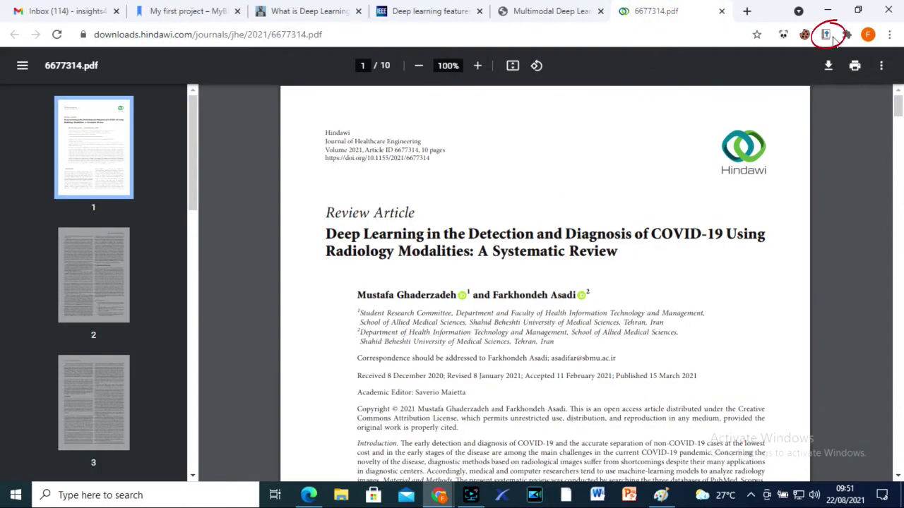
Step: Cite the open Ghaderzadeh & Asadi (2021) COVID-19 review PDF into the deep learning project
{"action": "left_click", "coordinate": [830, 35]}
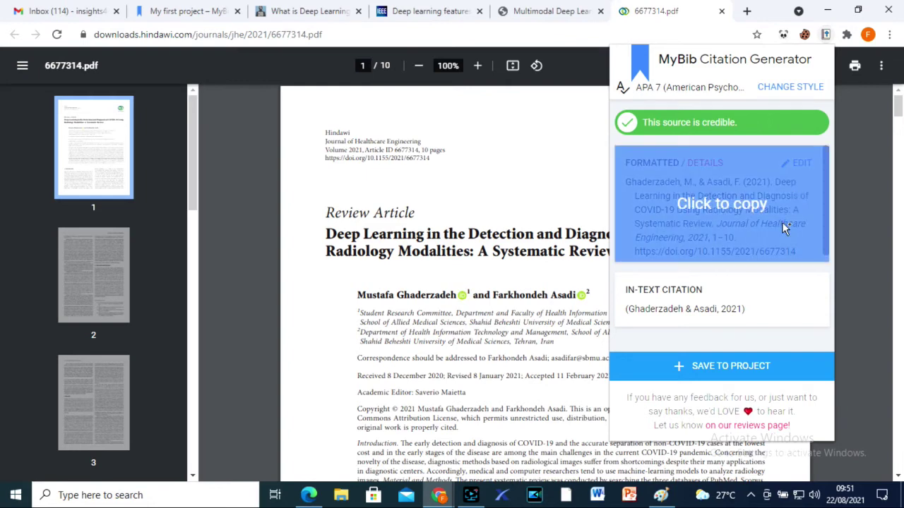
{"action": "left_click", "coordinate": [738, 371]}
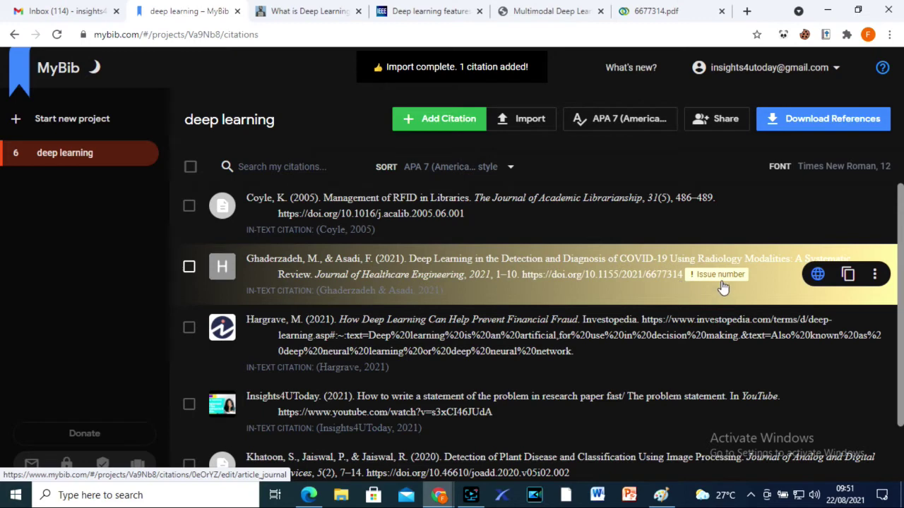
Step: Open a citation's details to look at its missing issue number
{"action": "mouse_move", "coordinate": [724, 279]}
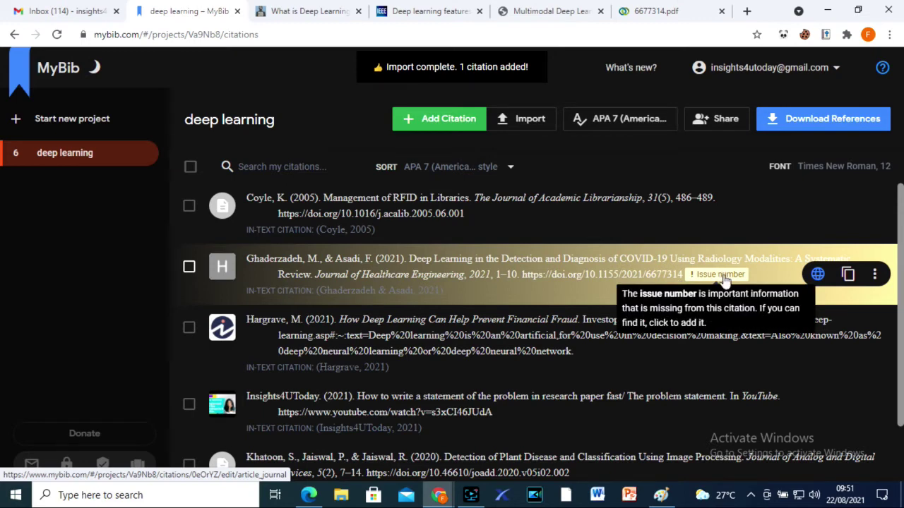
{"action": "left_click", "coordinate": [723, 275]}
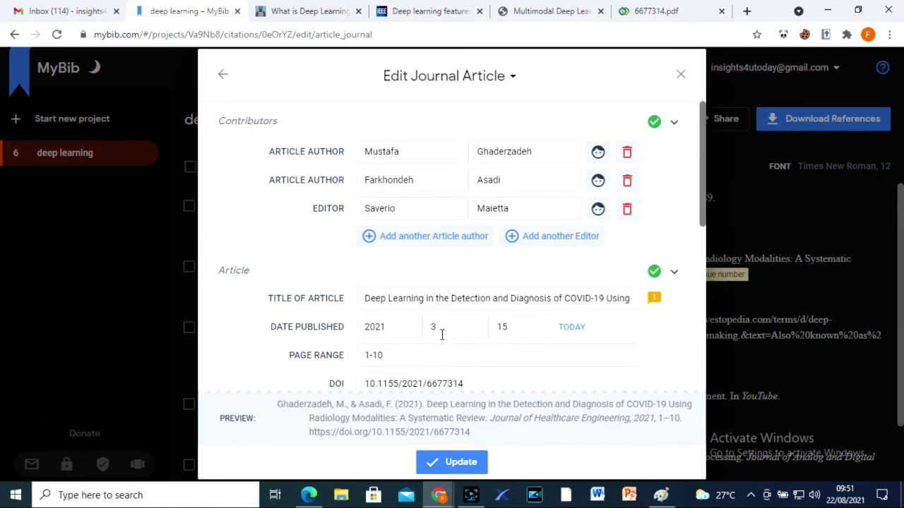
{"action": "left_click_drag", "start_coordinate": [704, 210], "coordinate": [719, 324]}
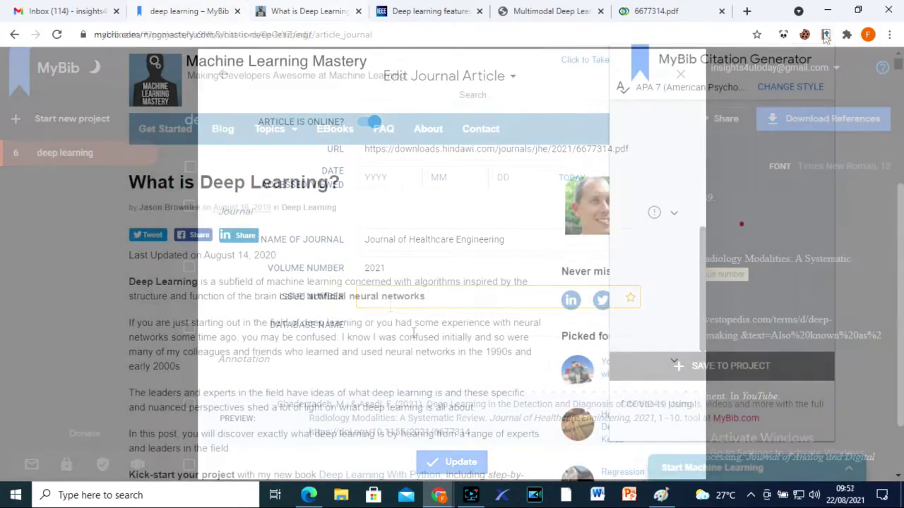
Step: Save the 'What is Deep Learning' page citation, then go to the IEEE article tab
{"action": "left_click", "coordinate": [825, 34]}
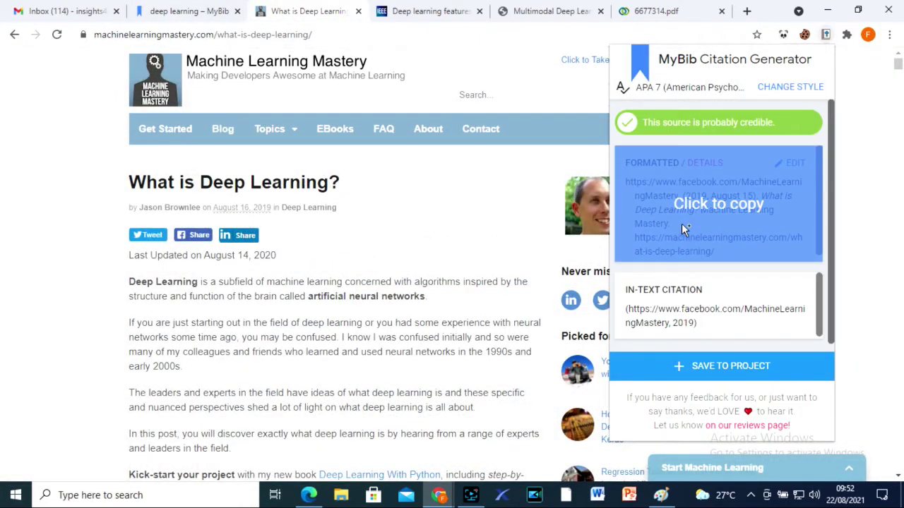
{"action": "left_click", "coordinate": [724, 367]}
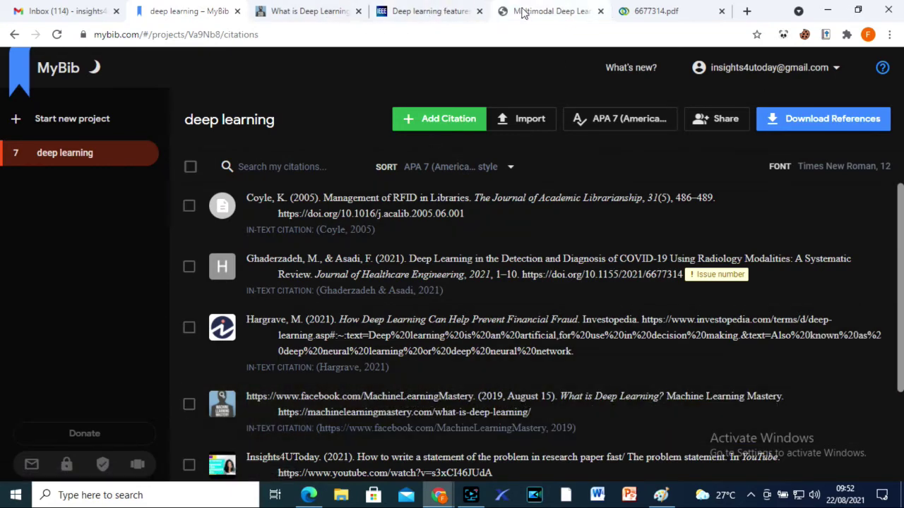
{"action": "left_click", "coordinate": [441, 12]}
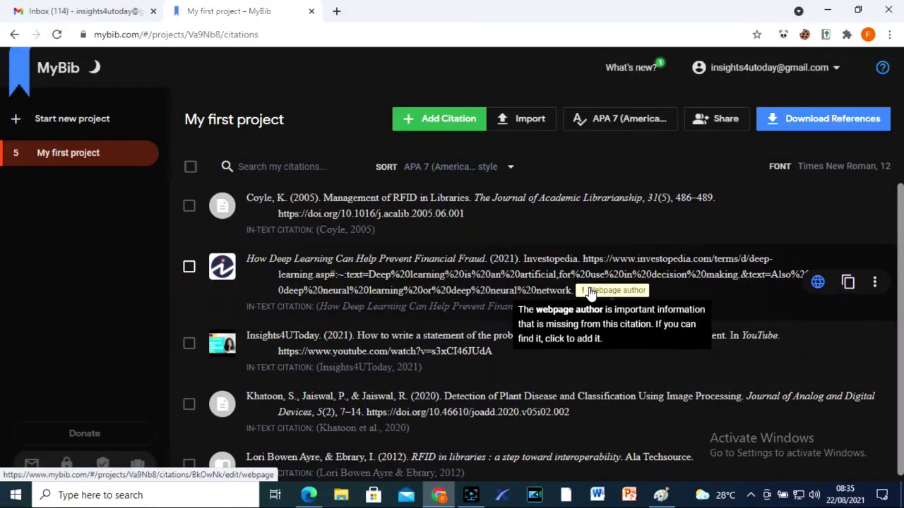
Step: Copy the Investopedia citation's URL and load the article in a new tab
{"action": "left_click", "coordinate": [551, 248]}
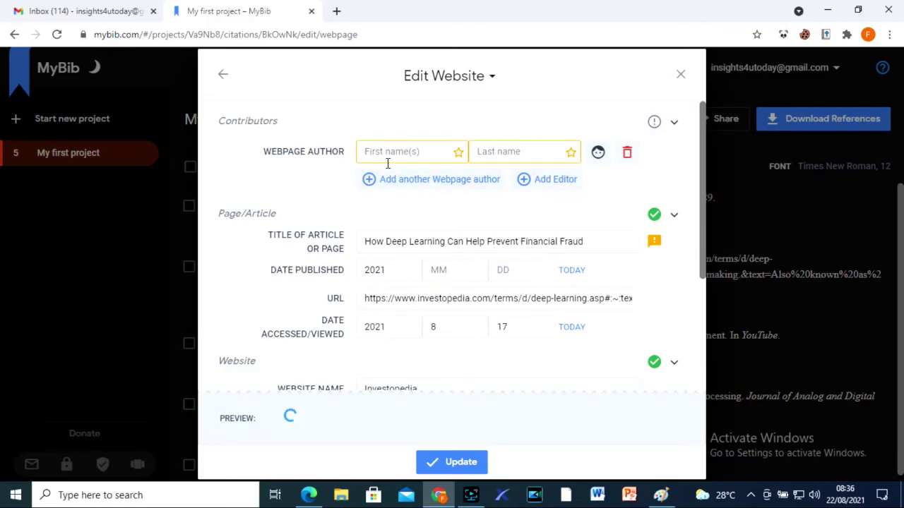
{"action": "left_click_drag", "start_coordinate": [365, 296], "coordinate": [624, 322]}
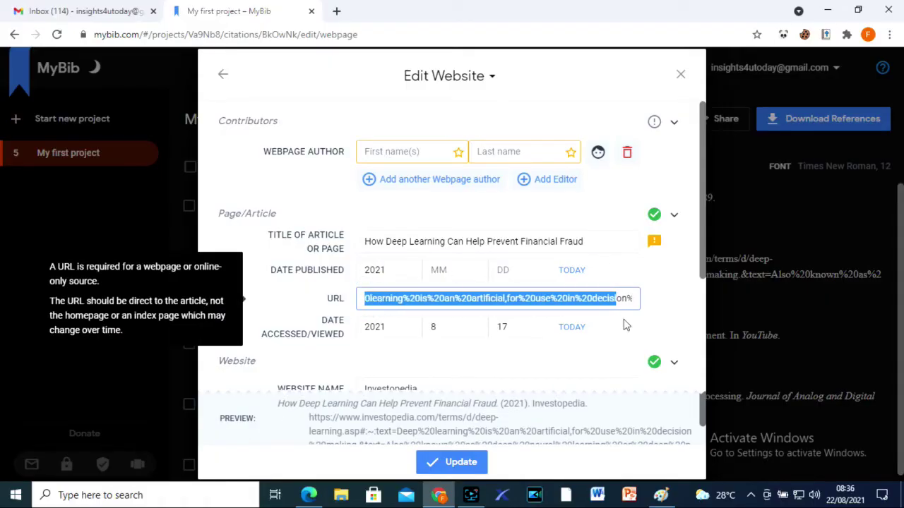
{"action": "right_click", "coordinate": [547, 305]}
{"action": "left_click", "coordinate": [586, 120]}
{"action": "left_click", "coordinate": [336, 10]}
{"action": "left_click", "coordinate": [306, 257]}
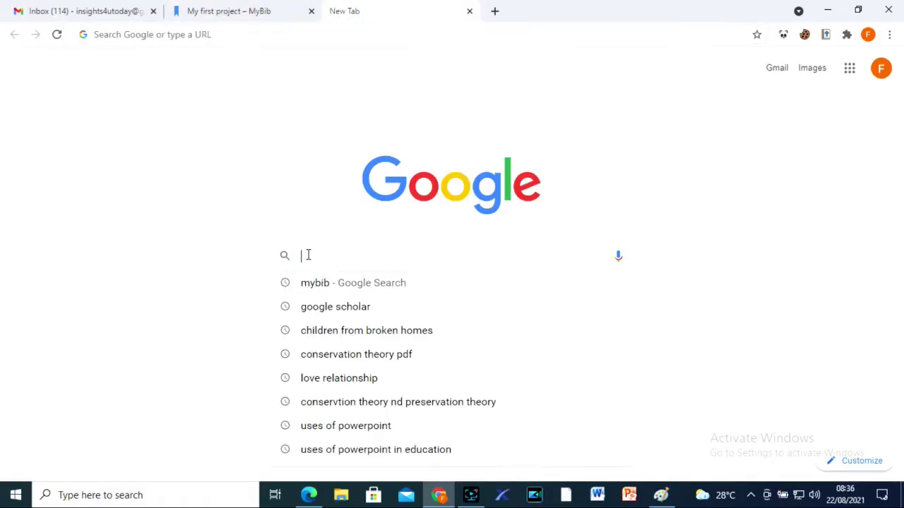
{"action": "key", "text": "ctrl+v"}
{"action": "key", "text": "Return"}
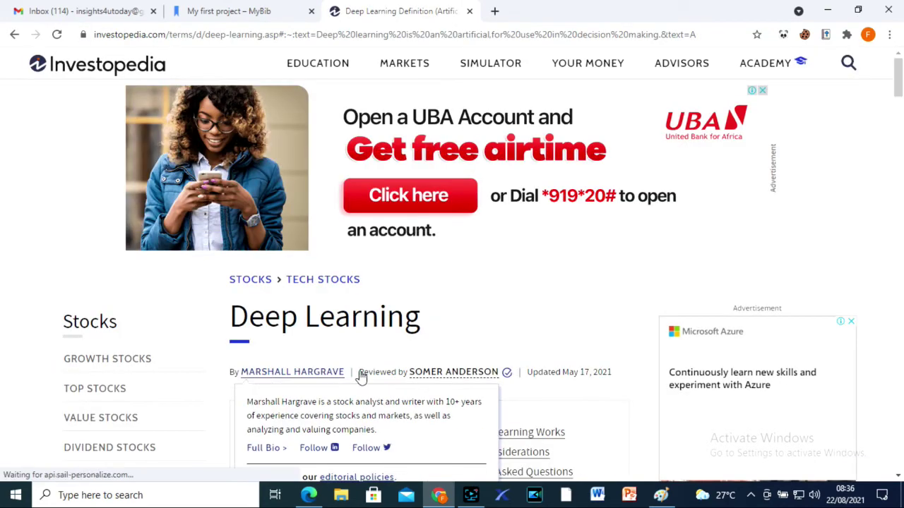
Step: Copy the author's surname from their profile into the citation's last name field
{"action": "left_click", "coordinate": [321, 377]}
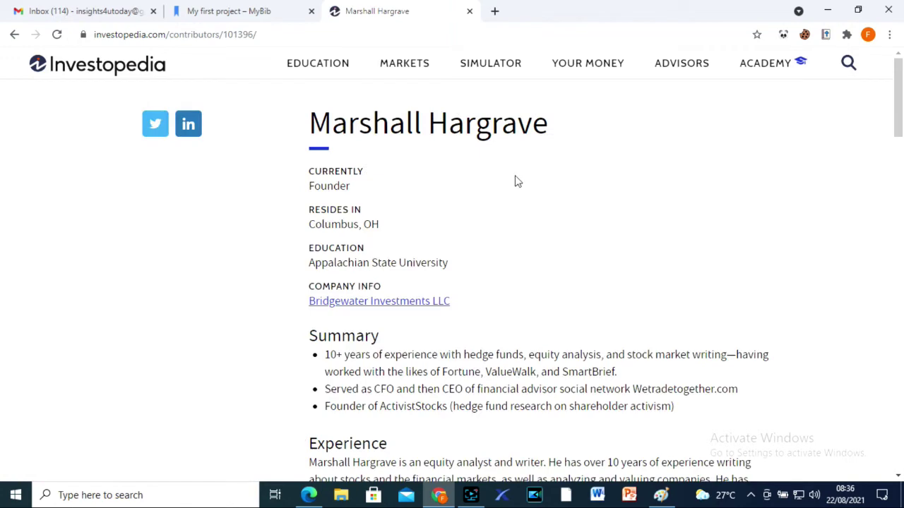
{"action": "double_click", "coordinate": [475, 144]}
{"action": "left_click", "coordinate": [204, 12]}
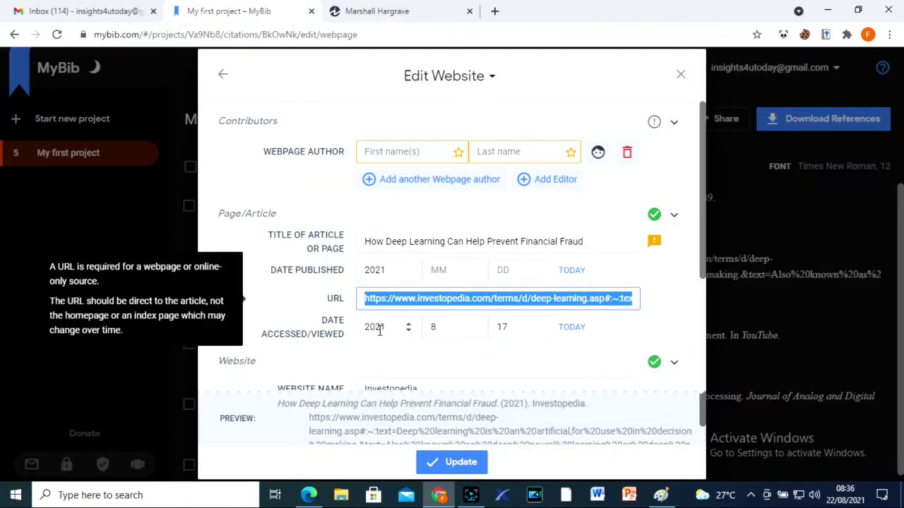
{"action": "right_click", "coordinate": [404, 155]}
{"action": "right_click", "coordinate": [529, 154]}
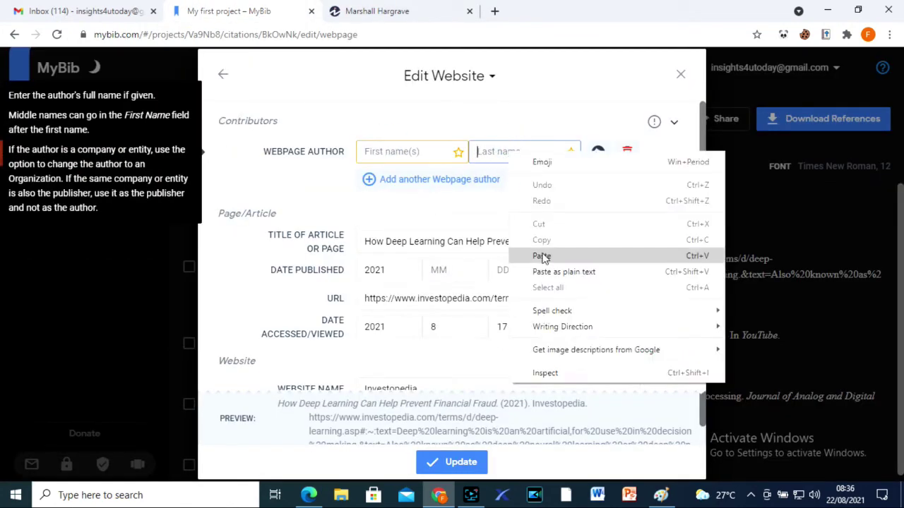
{"action": "left_click", "coordinate": [541, 256]}
Step: Copy the author's first name into the citation, then update the citation
{"action": "left_click", "coordinate": [334, 12]}
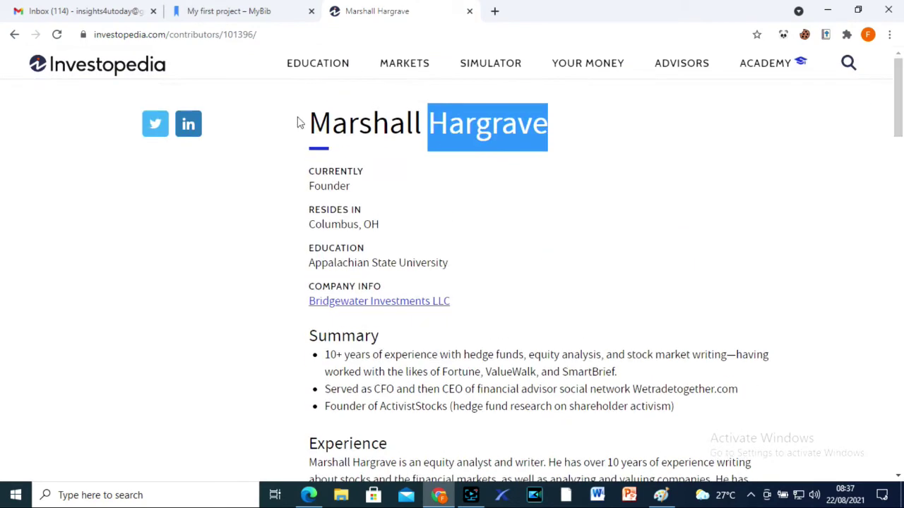
{"action": "left_click_drag", "start_coordinate": [299, 120], "coordinate": [423, 138]}
{"action": "right_click", "coordinate": [416, 140]}
{"action": "left_click", "coordinate": [432, 146]}
{"action": "left_click", "coordinate": [229, 11]}
{"action": "right_click", "coordinate": [408, 151]}
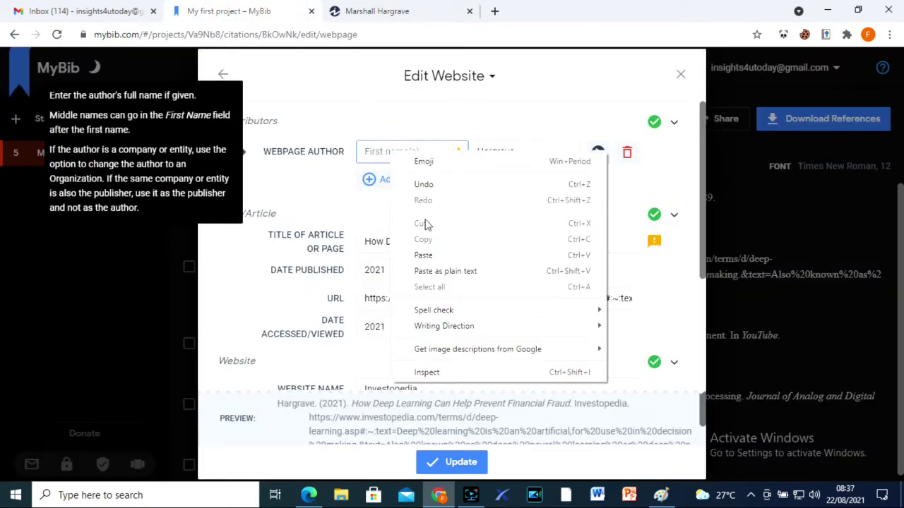
{"action": "left_click", "coordinate": [422, 256]}
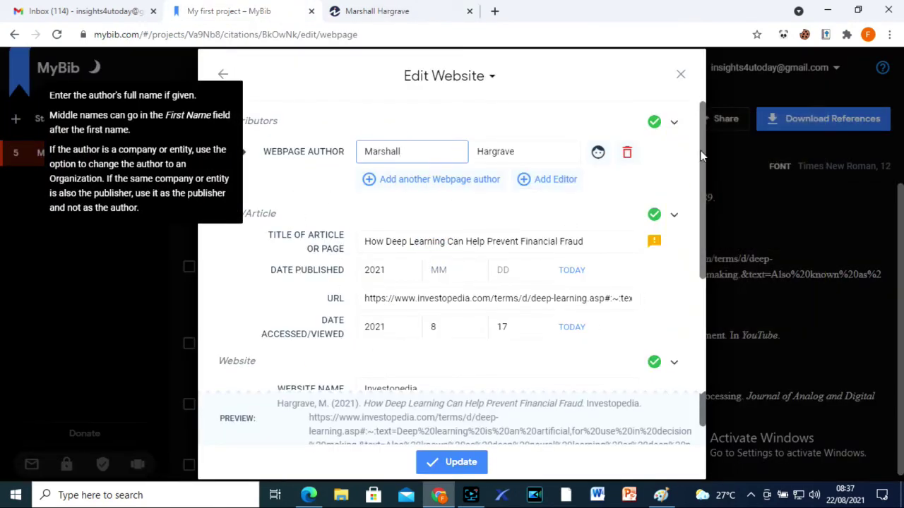
{"action": "left_click_drag", "start_coordinate": [704, 163], "coordinate": [704, 258]}
{"action": "left_click", "coordinate": [452, 461]}
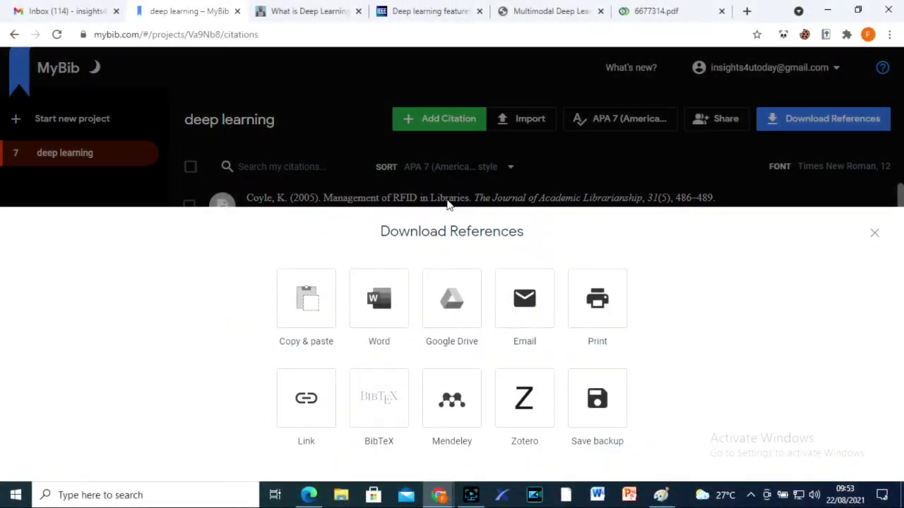
Step: Download the references as the Word file deep learning.rtf and open it
{"action": "left_click", "coordinate": [395, 309]}
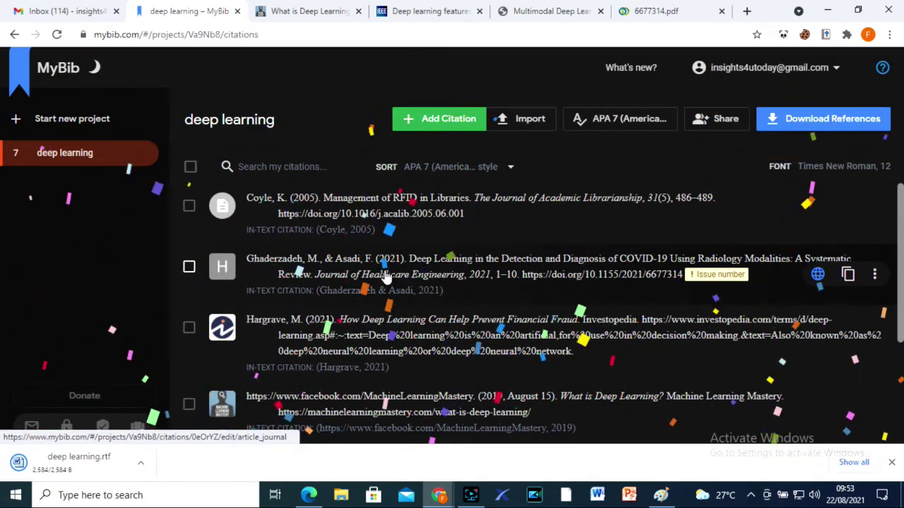
{"action": "left_click", "coordinate": [86, 472]}
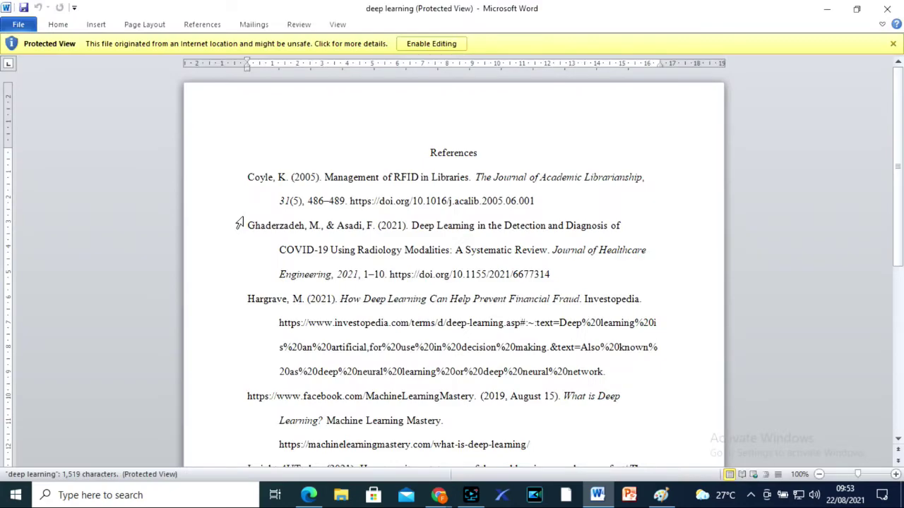
Step: Enable editing on the Word references list, scroll through it, and close Word
{"action": "left_click", "coordinate": [427, 46]}
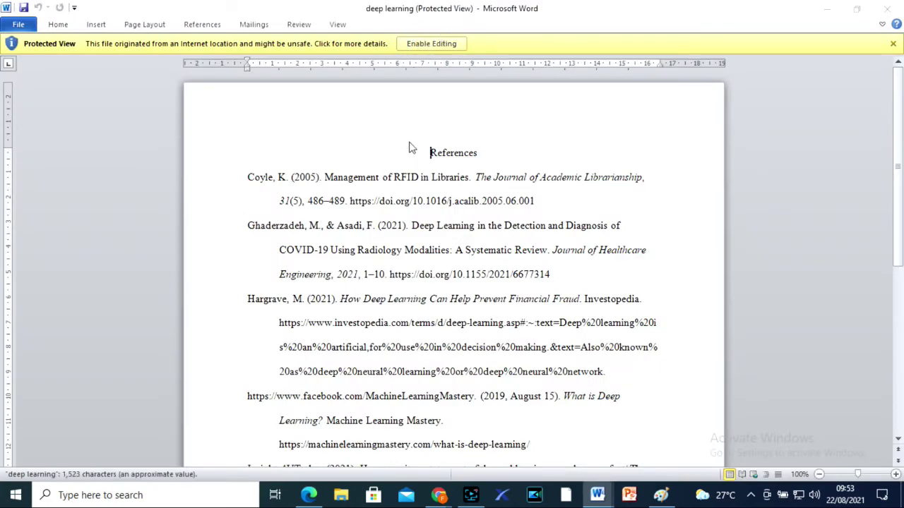
{"action": "left_click_drag", "start_coordinate": [901, 183], "coordinate": [901, 134]}
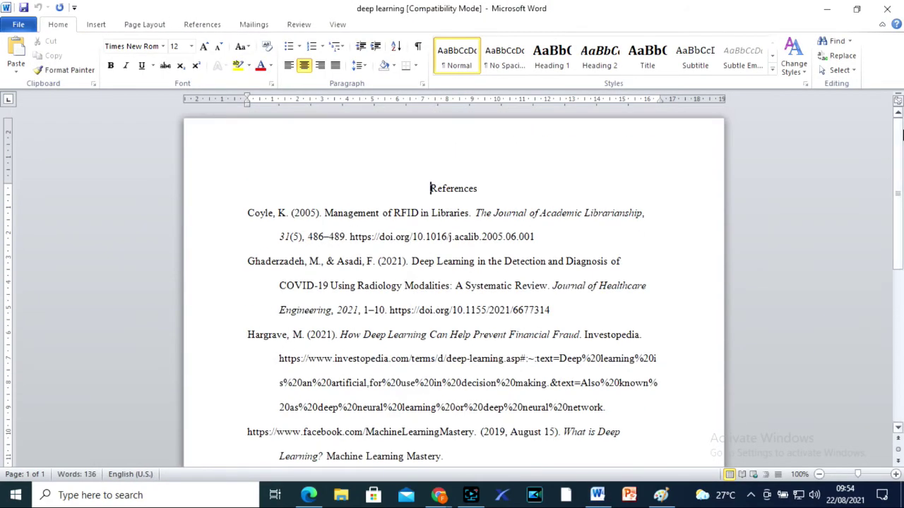
{"action": "left_click", "coordinate": [827, 9]}
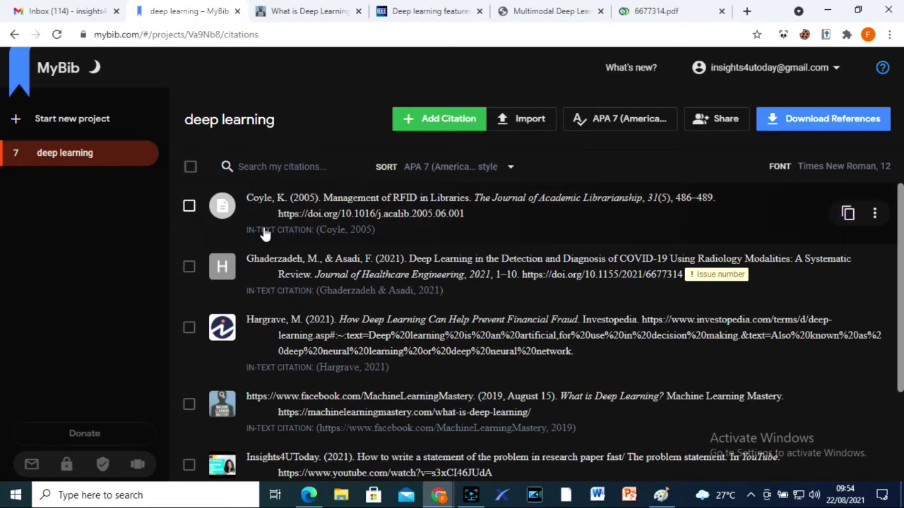